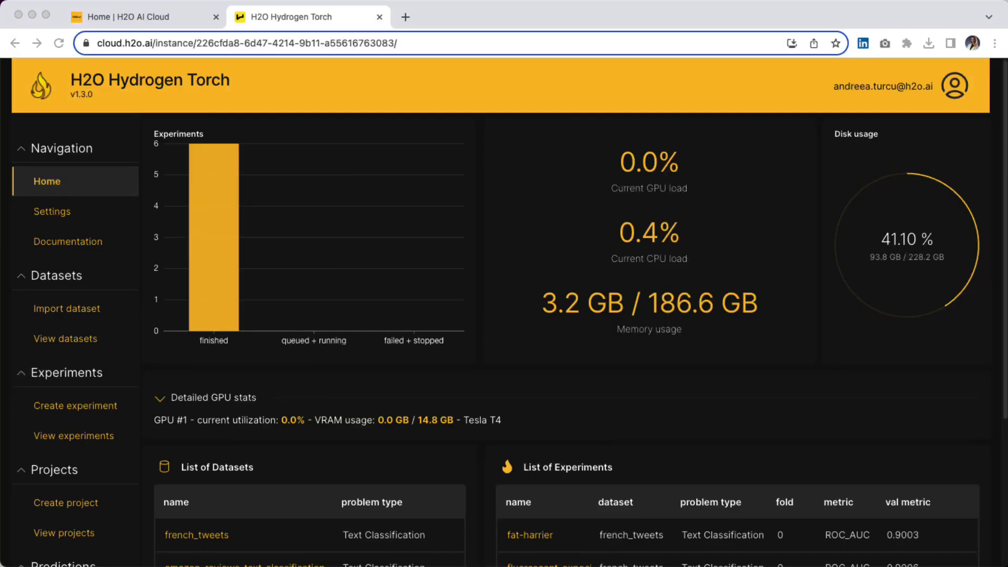
# Step: Start a new AWS S3 dataset import with bicycle_image_metric_learning.zip as the file
pyautogui.click(114, 314)
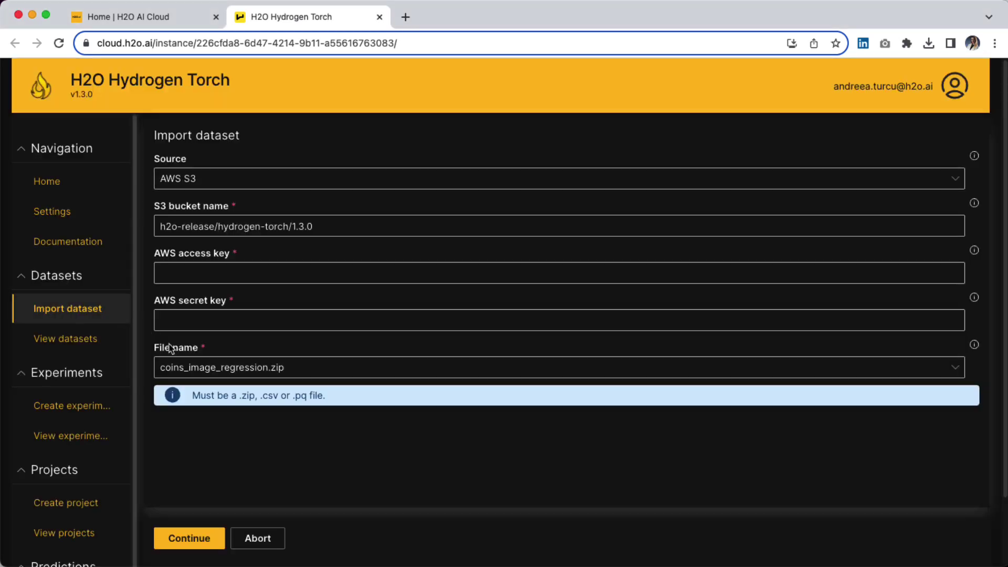
pyautogui.click(318, 374)
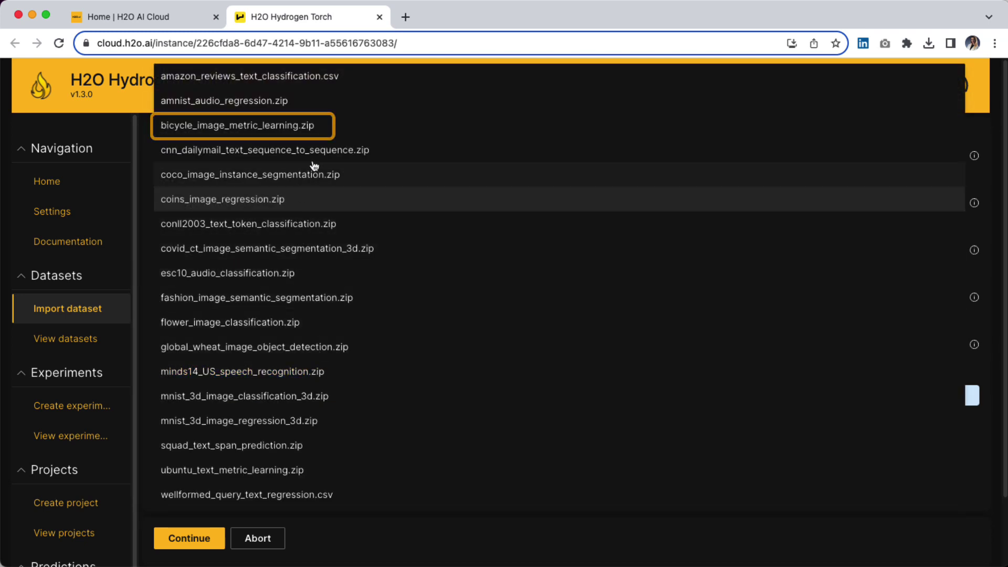
pyautogui.click(345, 128)
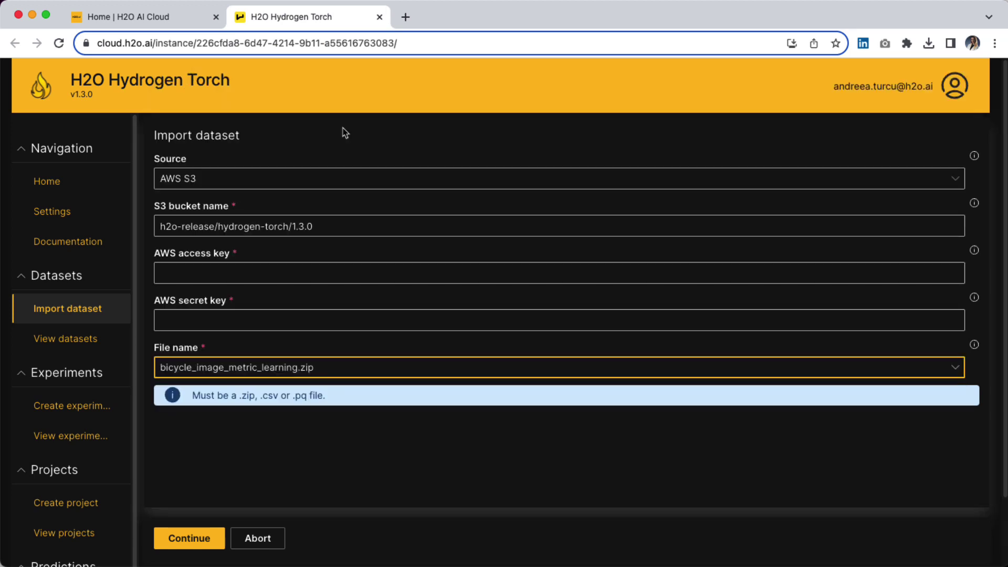
# Step: Review the Image Metric Learning settings: train.csv, images folder, label and image columns
pyautogui.click(218, 542)
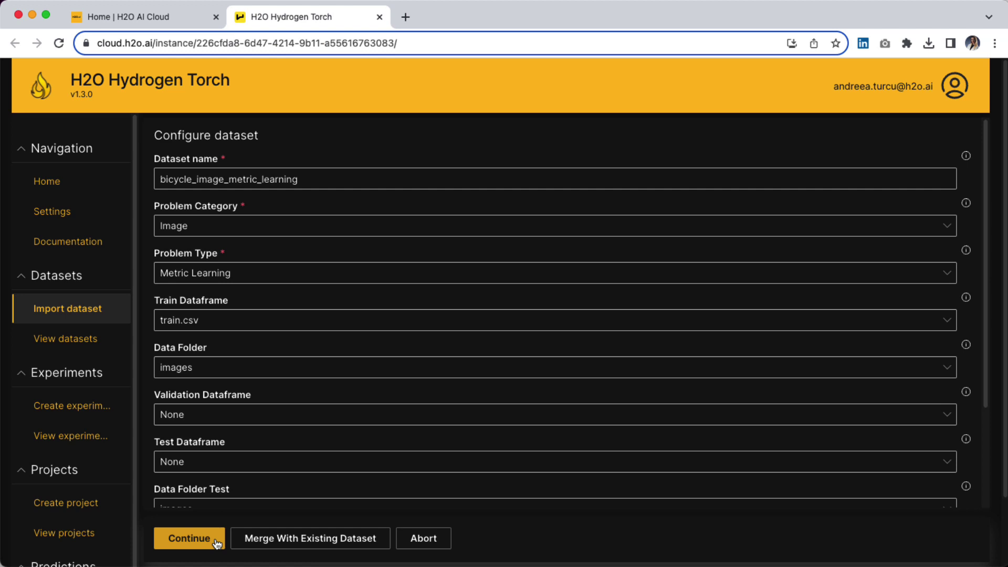
pyautogui.scroll(-1, 154, 351)
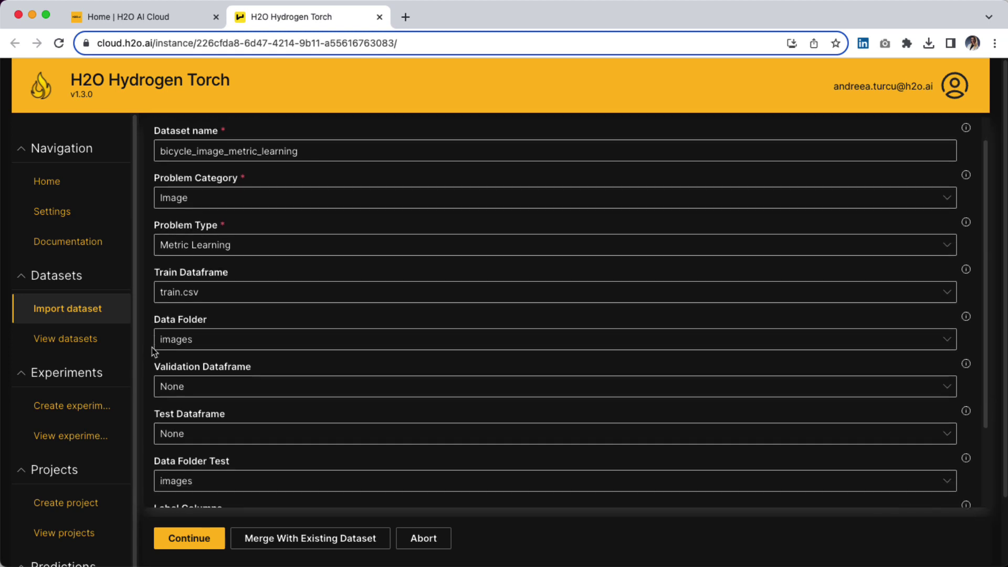
pyautogui.scroll(-3, 154, 352)
pyautogui.scroll(-1, 153, 352)
pyautogui.scroll(-2, 153, 352)
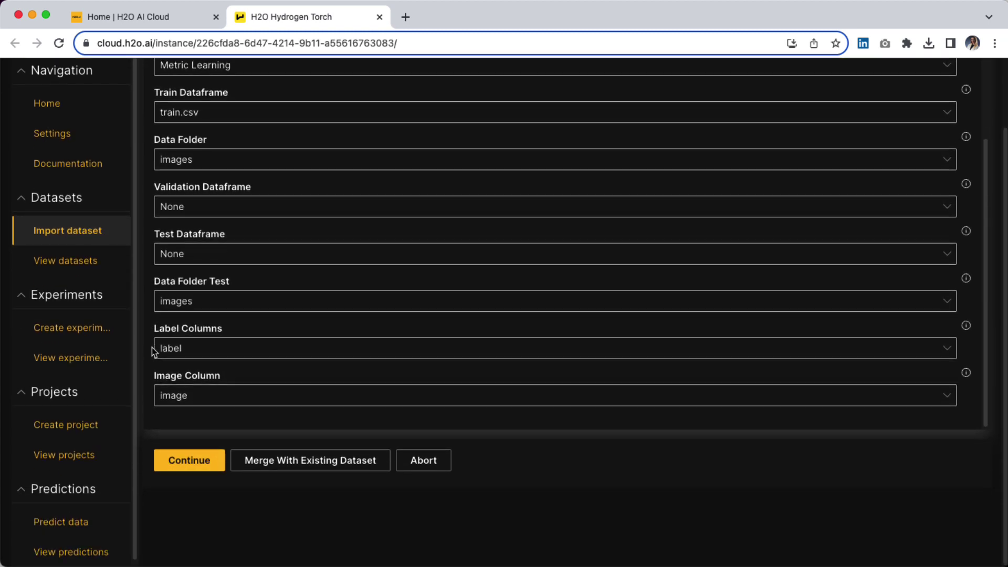
pyautogui.scroll(4, 154, 352)
pyautogui.scroll(1, 153, 352)
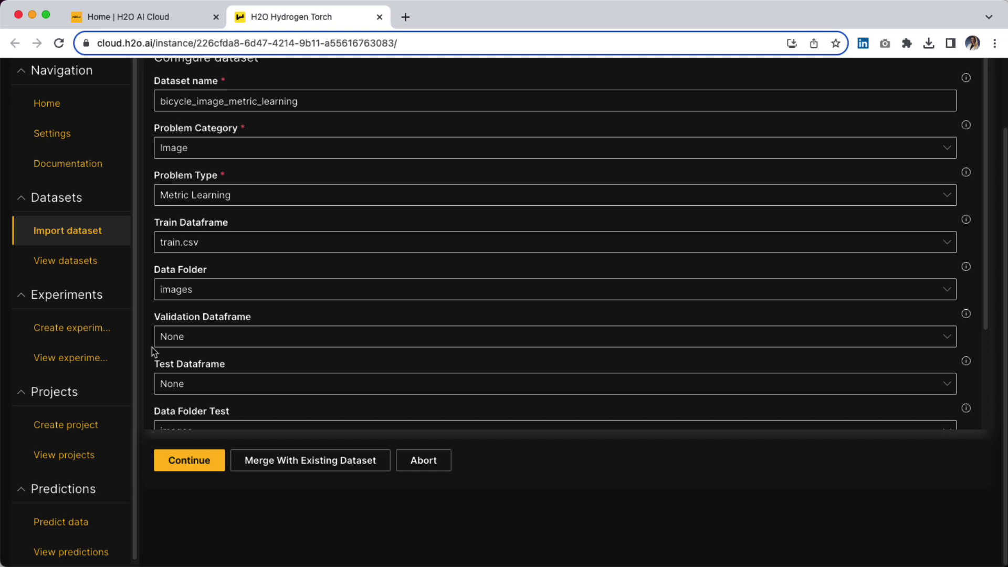
pyautogui.scroll(3, 153, 351)
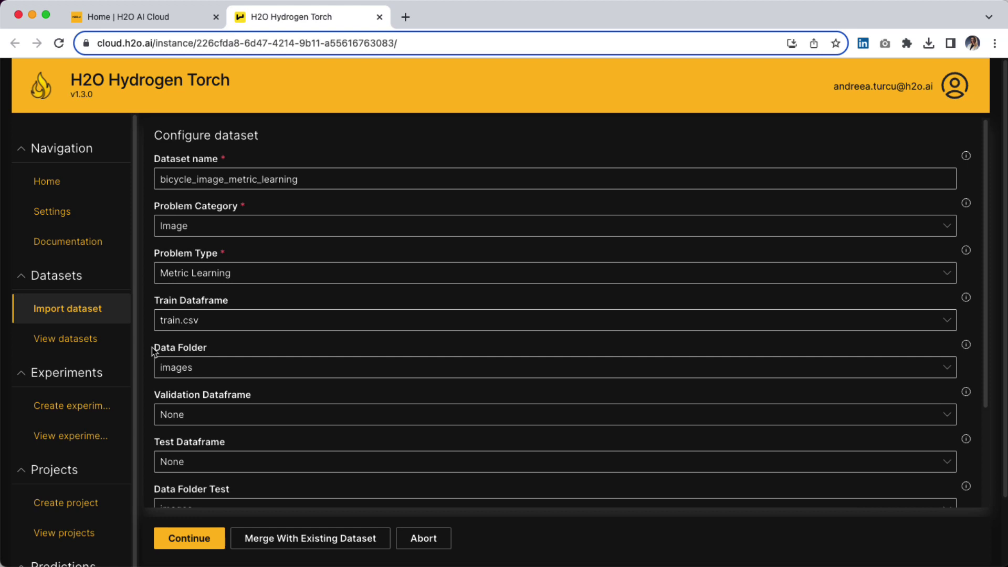
pyautogui.scroll(-5, 153, 352)
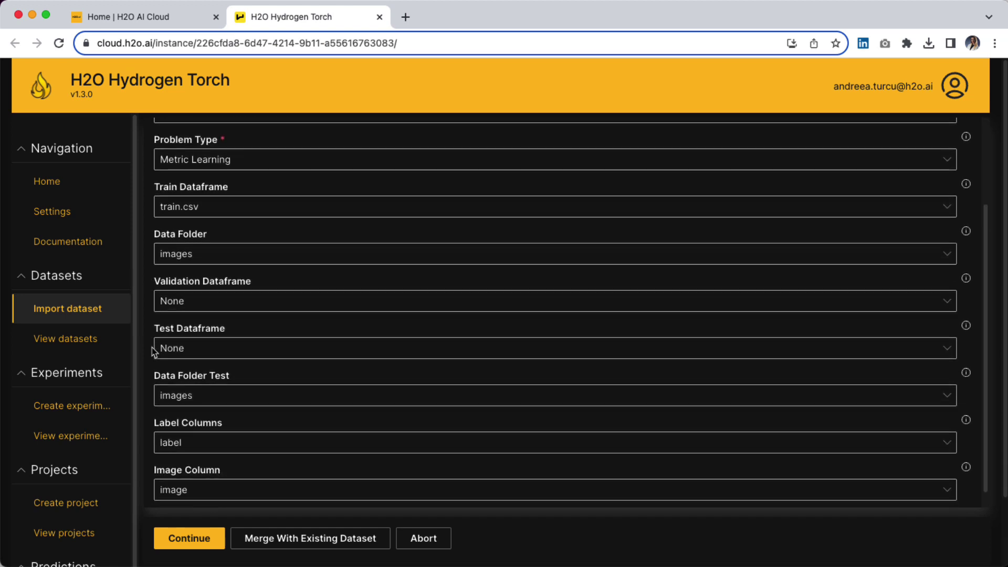
pyautogui.scroll(-1, 153, 352)
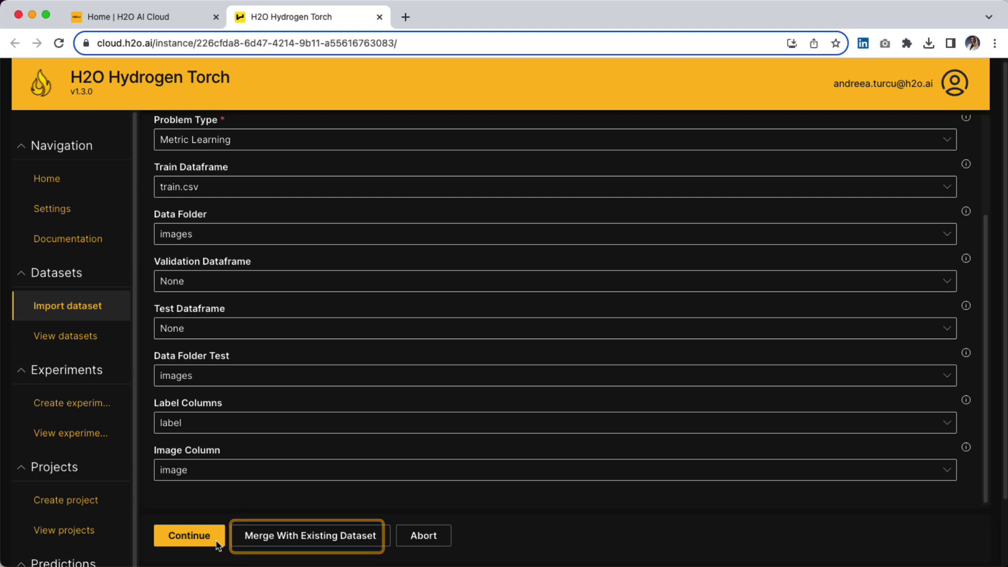
# Step: Check the sample image previews and finish importing bicycle_image_metric_learning with 8313 train rows
pyautogui.click(216, 543)
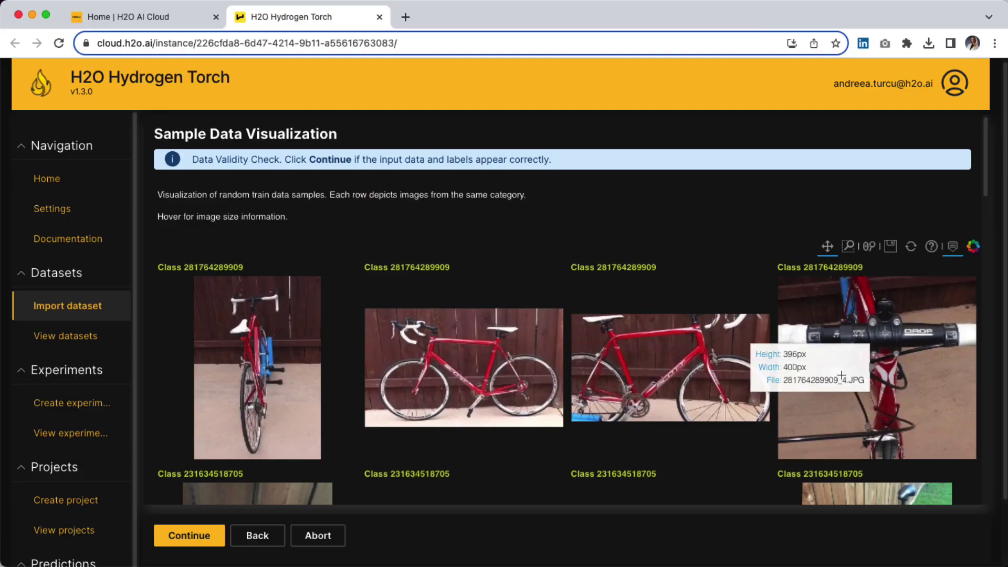
pyautogui.scroll(-5, 842, 375)
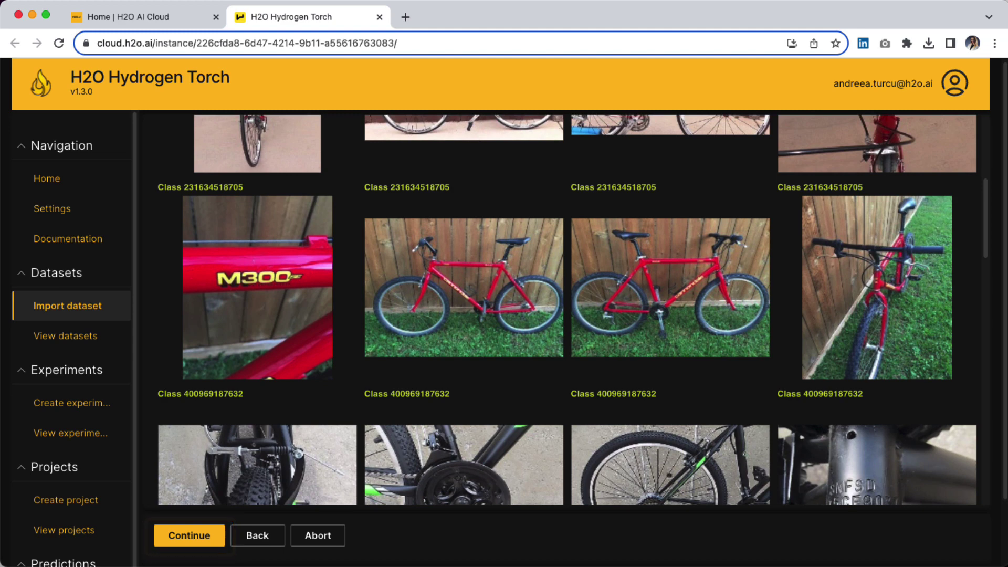
pyautogui.click(217, 537)
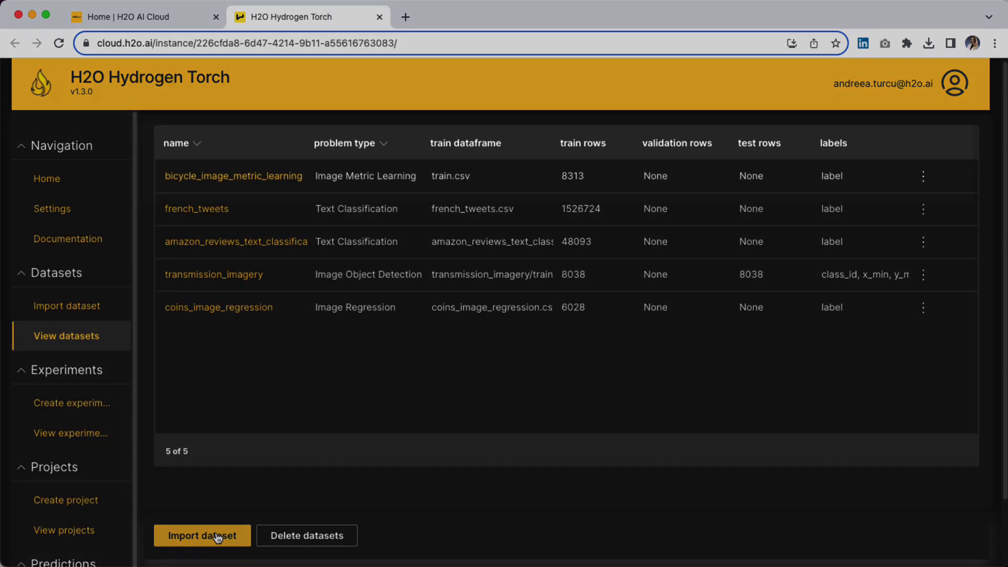